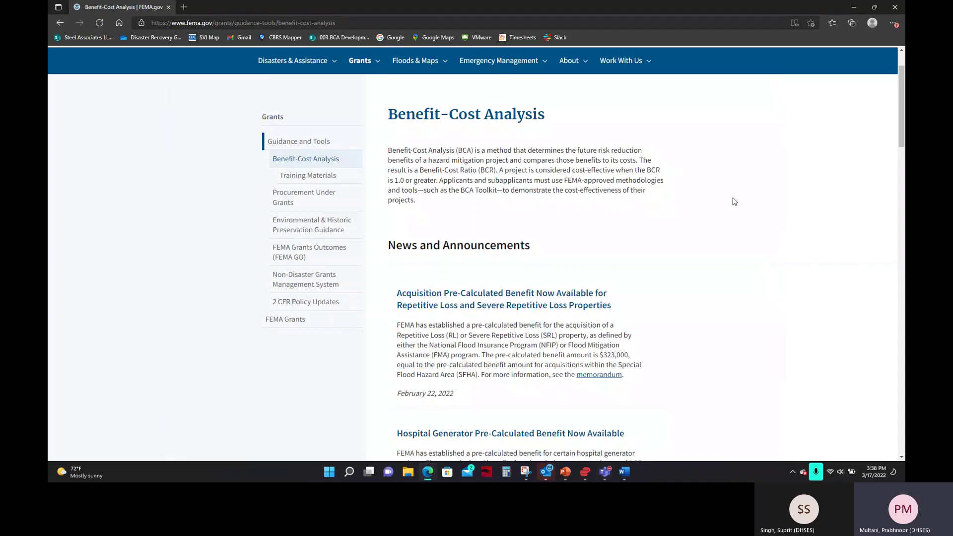
scroll(693, 208, "up", 2)
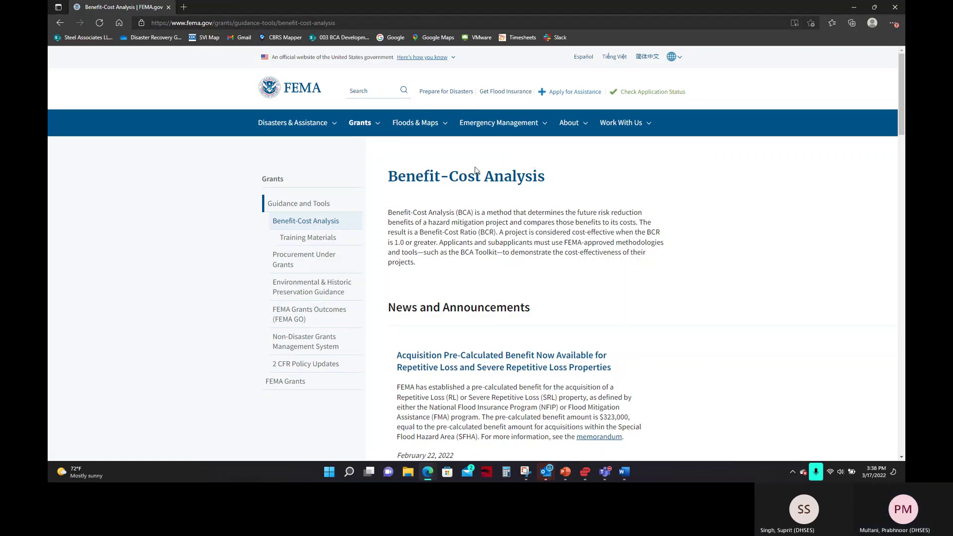
scroll(476, 171, "down", 1)
scroll(594, 170, "down", 1)
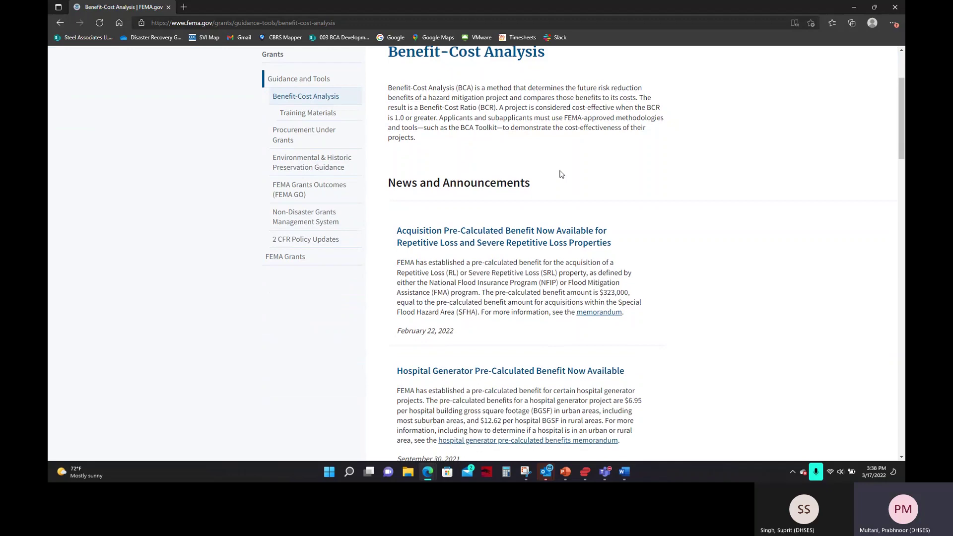
scroll(560, 174, "down", 1)
scroll(560, 175, "down", 1)
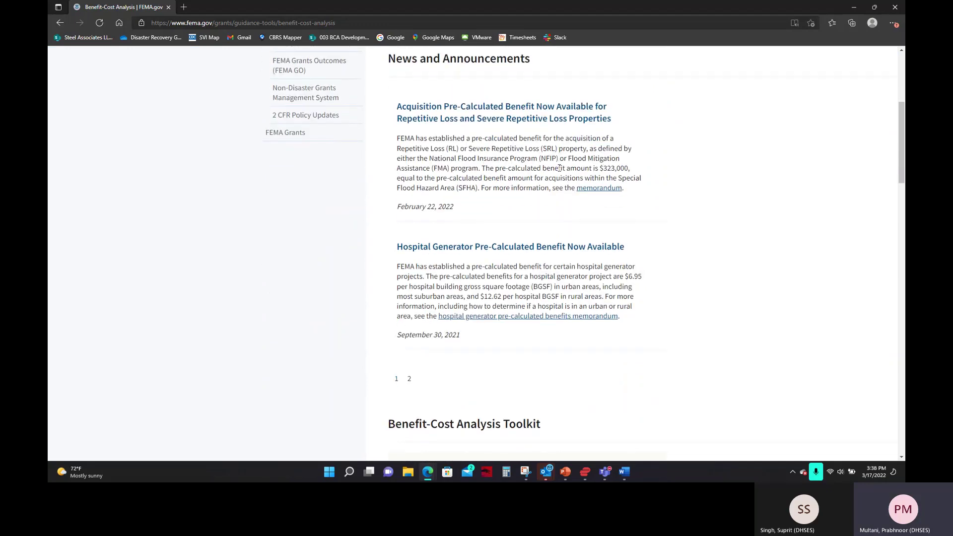
scroll(560, 173, "down", 1)
scroll(559, 172, "down", 1)
scroll(560, 171, "down", 2)
scroll(559, 171, "down", 1)
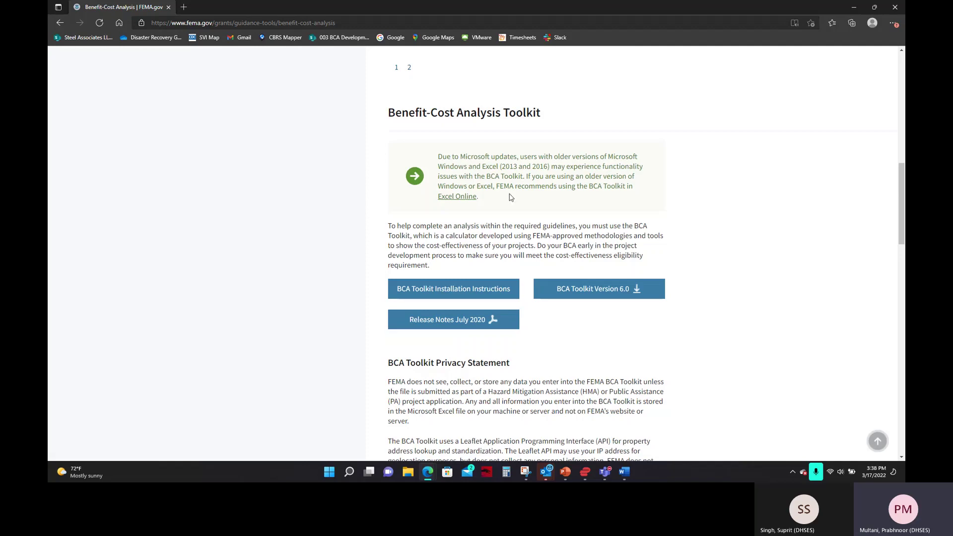
scroll(512, 195, "down", 1)
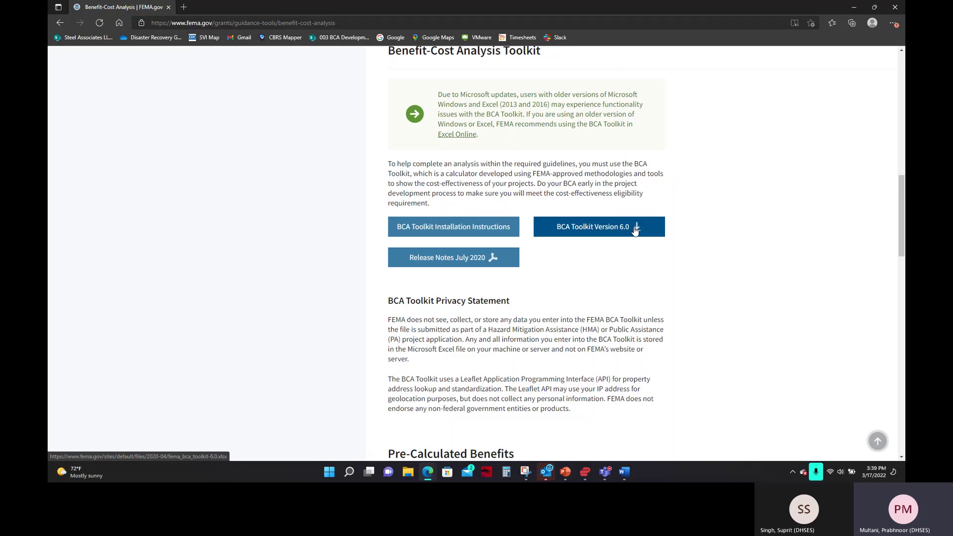
Step: Download BCA Toolkit Version 6.0 and open it from Edge's downloads in desktop Excel
left_click(635, 229)
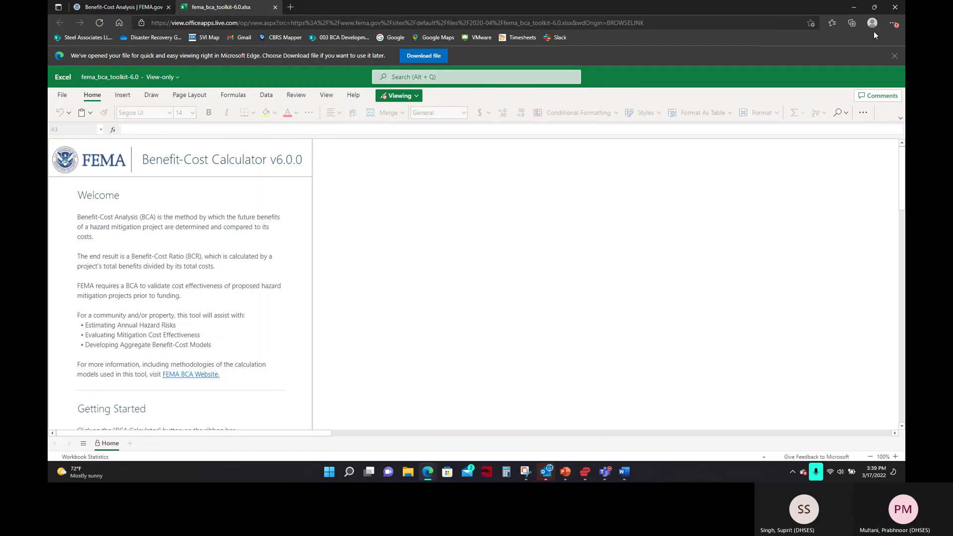
left_click(422, 55)
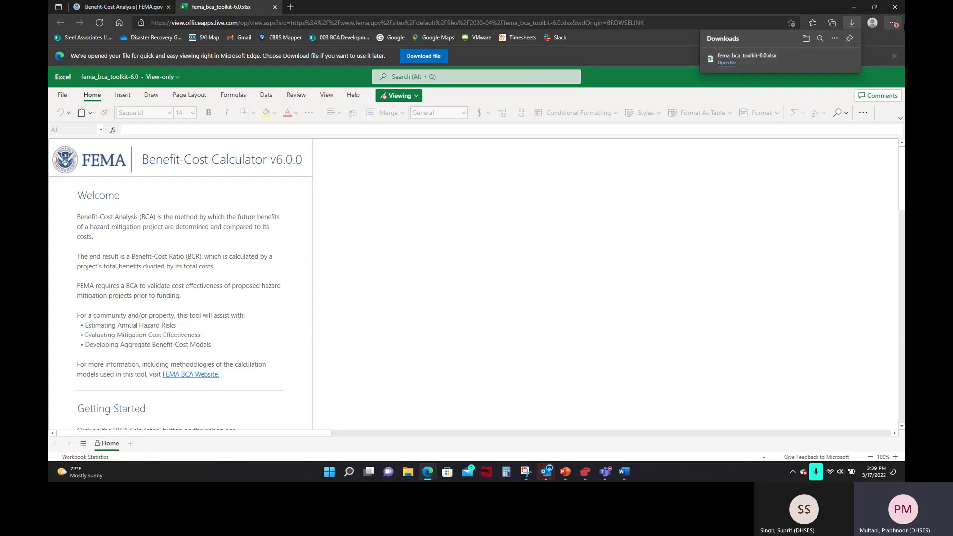
left_click(893, 23)
left_click(794, 160)
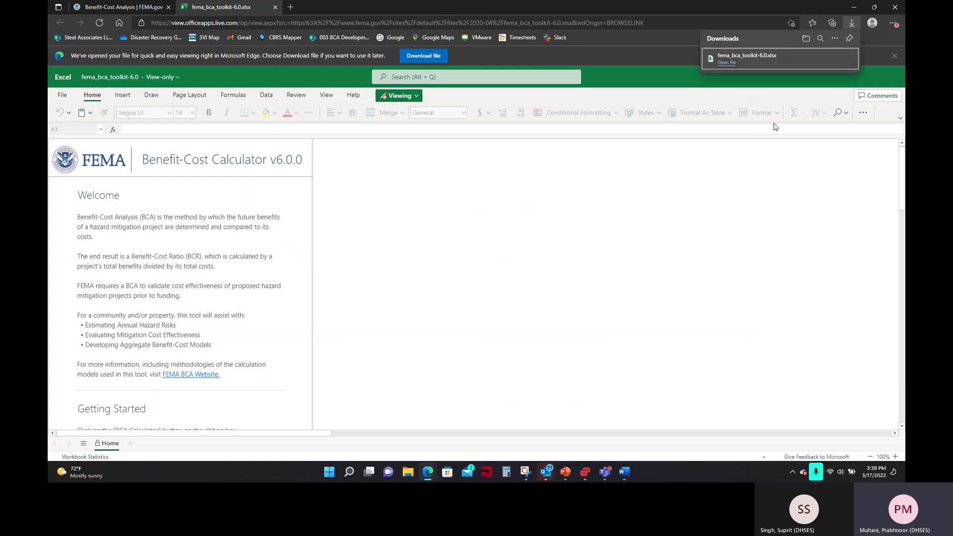
left_click(727, 63)
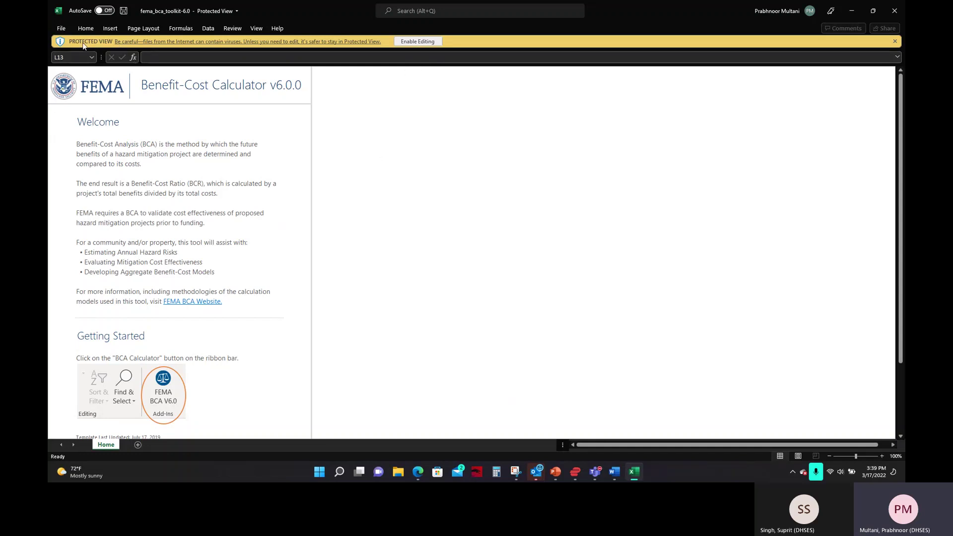
Step: Enable editing on the toolkit workbook and bring up the Insert ribbon
left_click(418, 41)
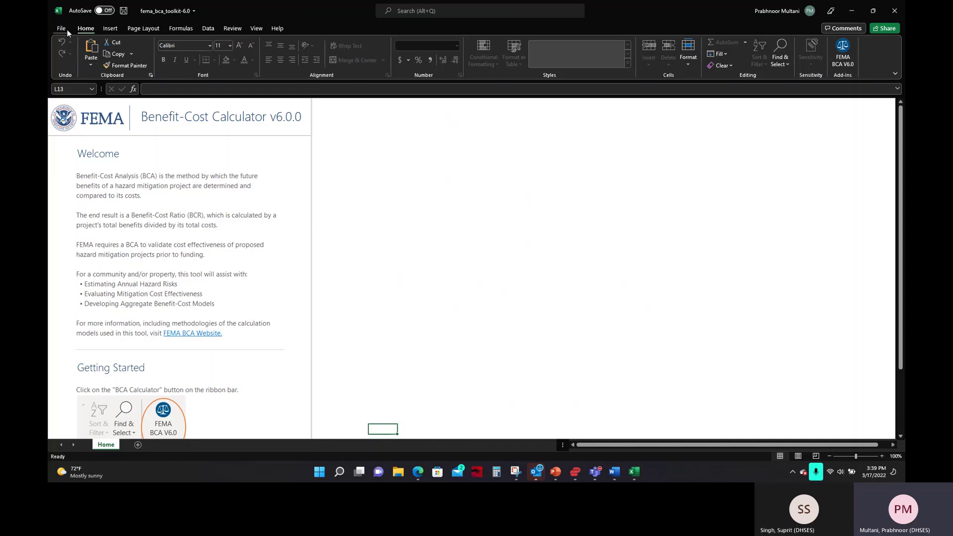
left_click(110, 29)
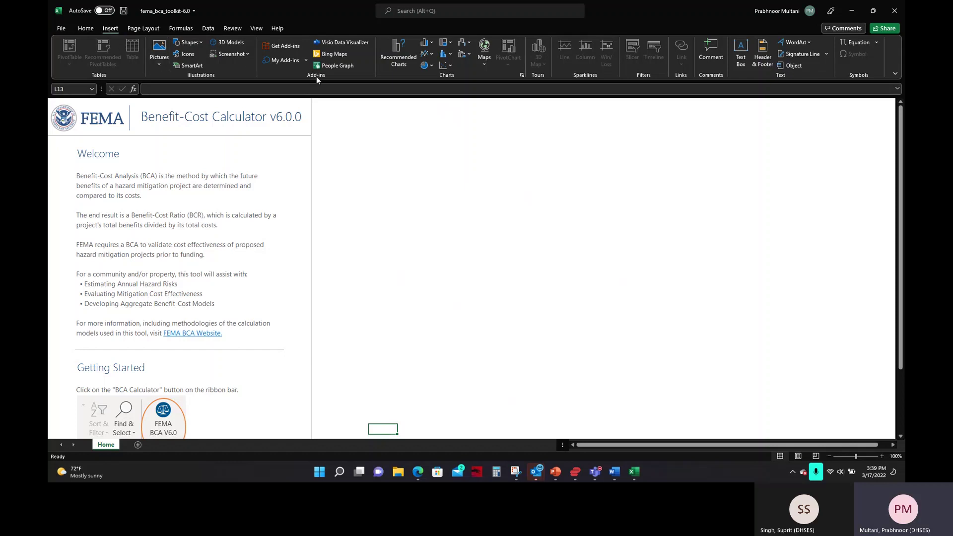
Step: Search the Office Add-ins store for 'BCA'
left_click(284, 48)
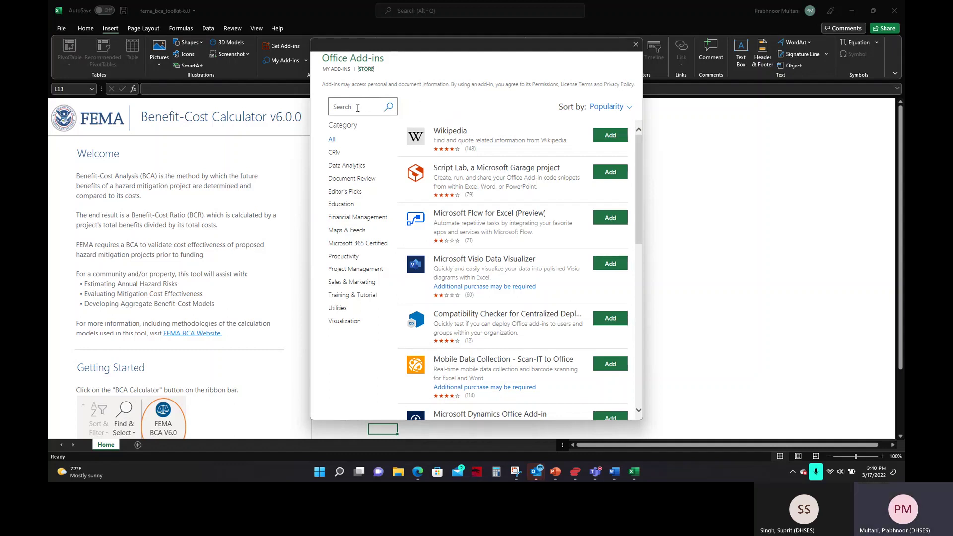
left_click(357, 109)
type("BCA")
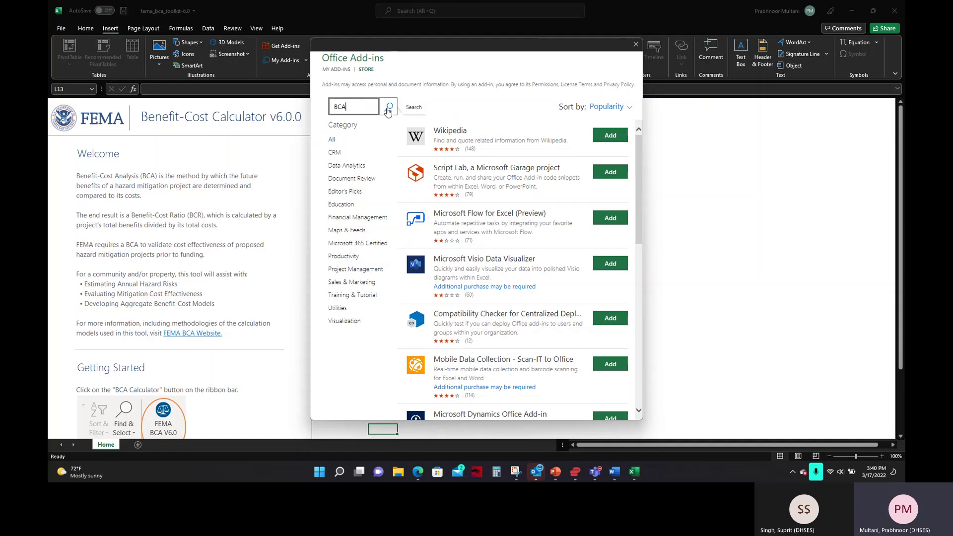
left_click(389, 109)
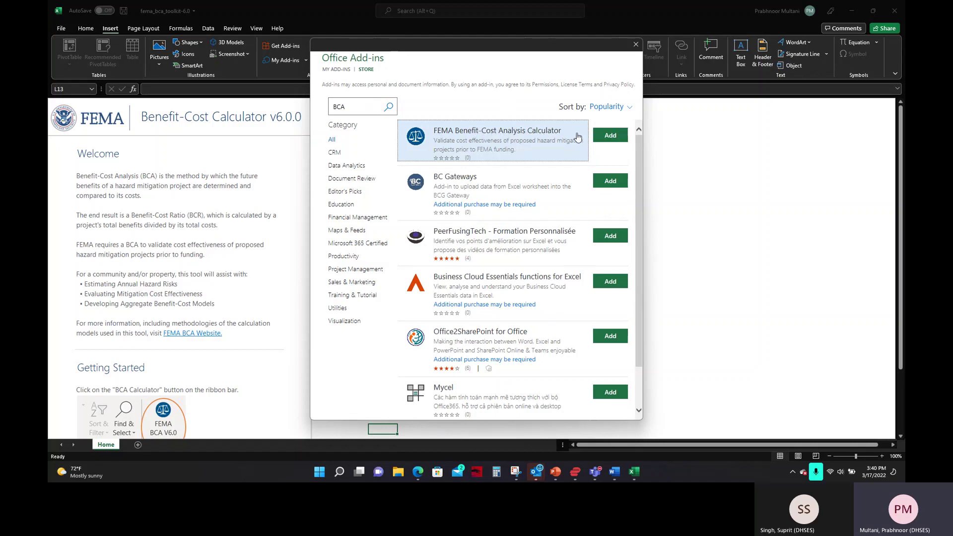
Step: Add the FEMA Benefit-Cost Analysis Calculator add-in, accepting its license terms
left_click(612, 137)
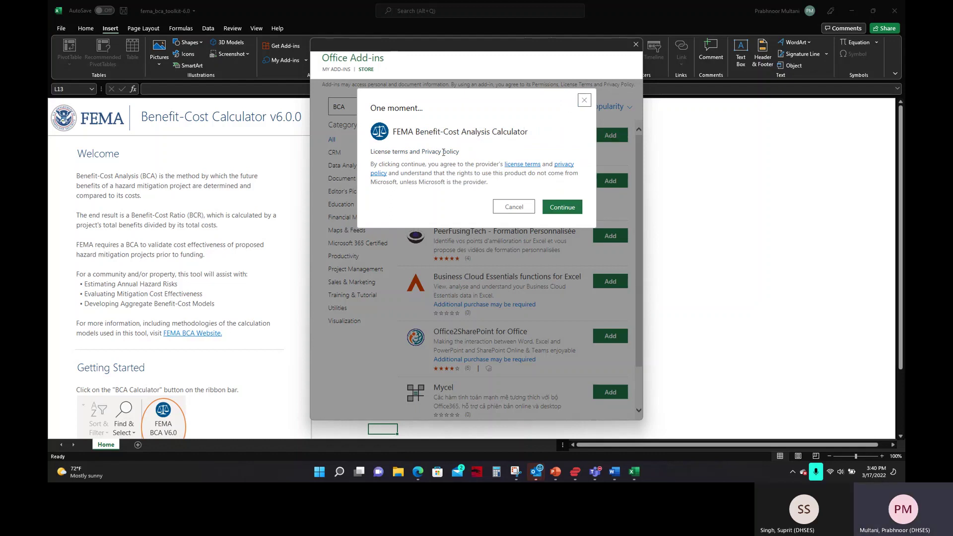
left_click(575, 210)
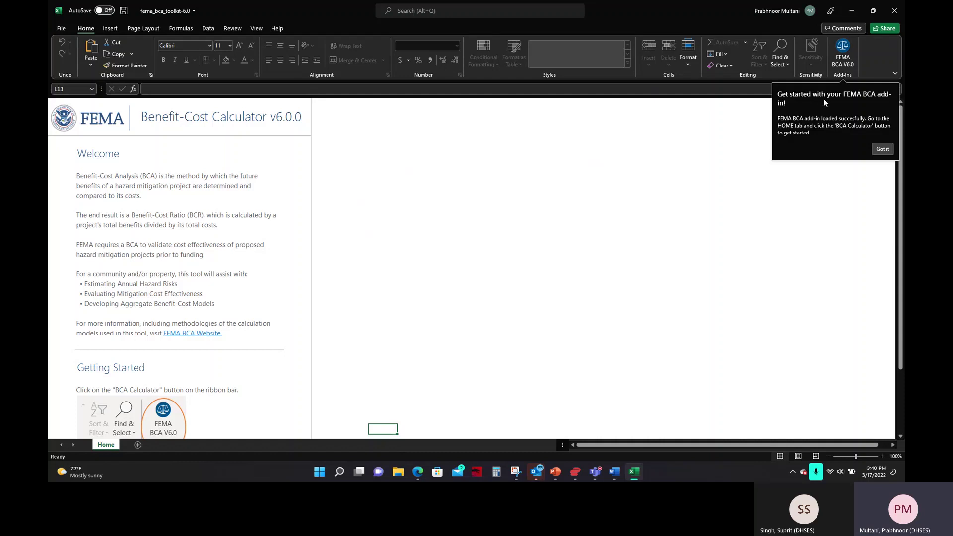
Step: Launch the Benefit-Cost Calculator V6.0 from the FEMA BCA V6.0 task pane
left_click(845, 62)
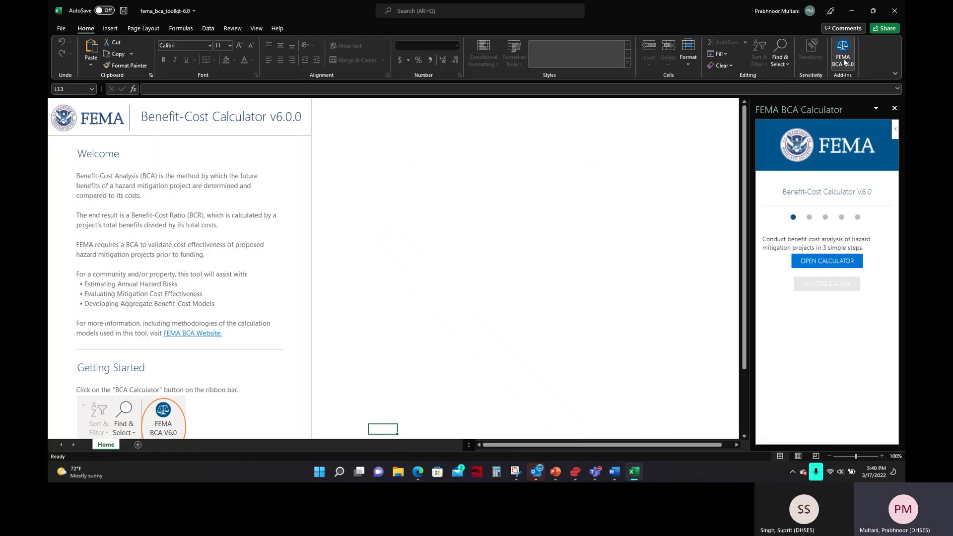
left_click(840, 262)
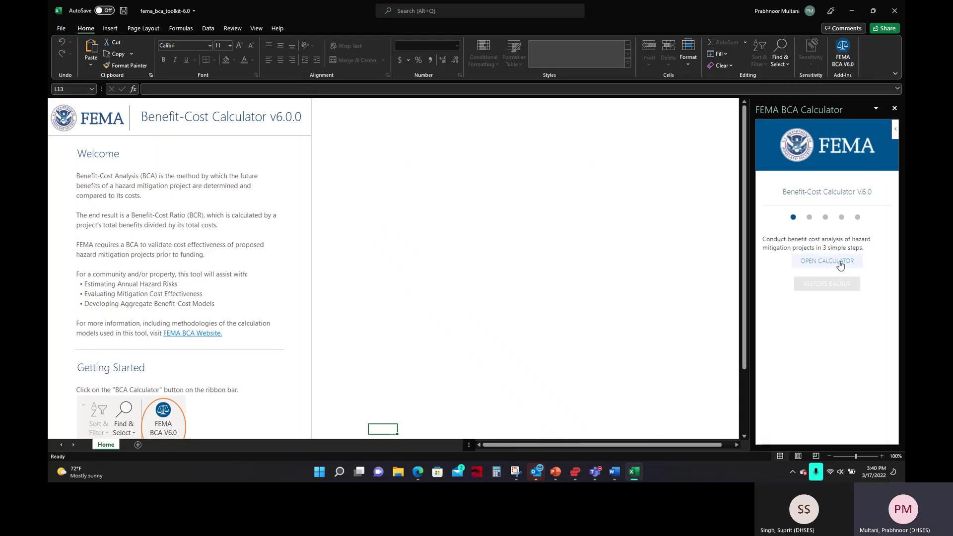